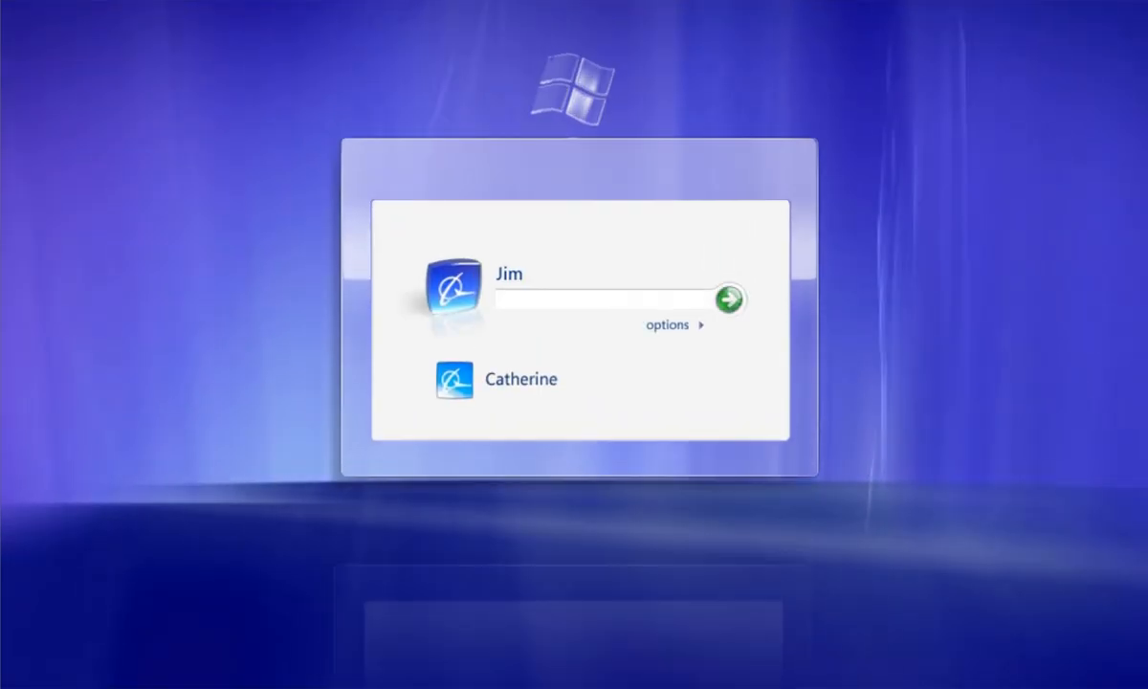
{"action": "type", "text": "**"}
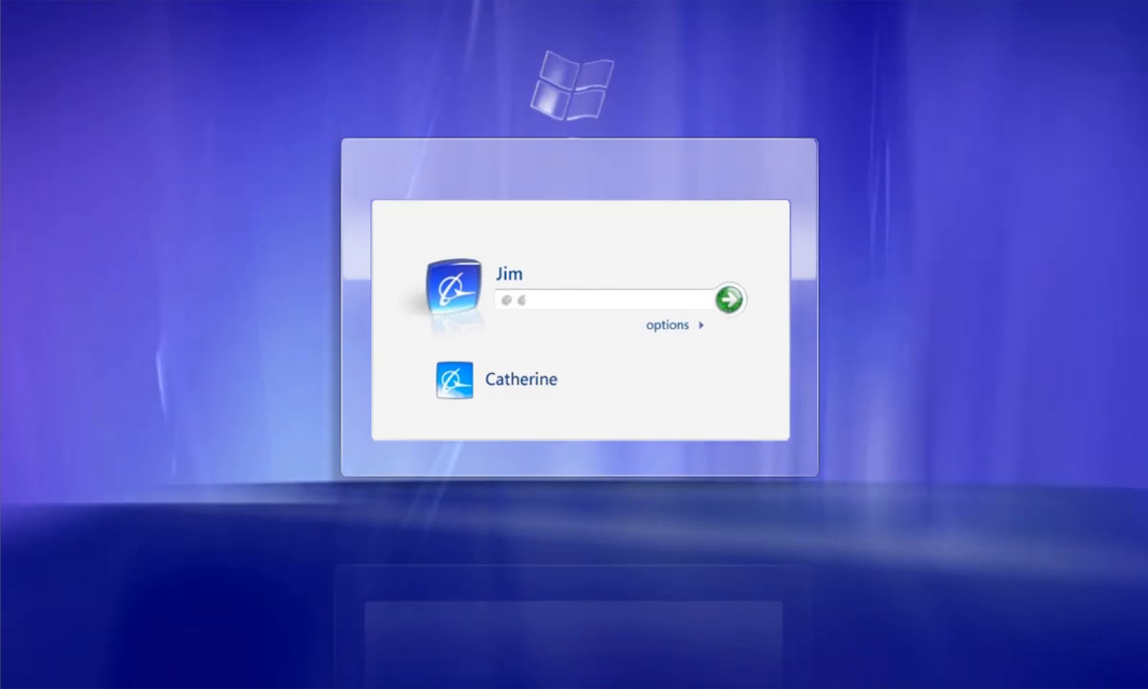
{"action": "type", "text": "****"}
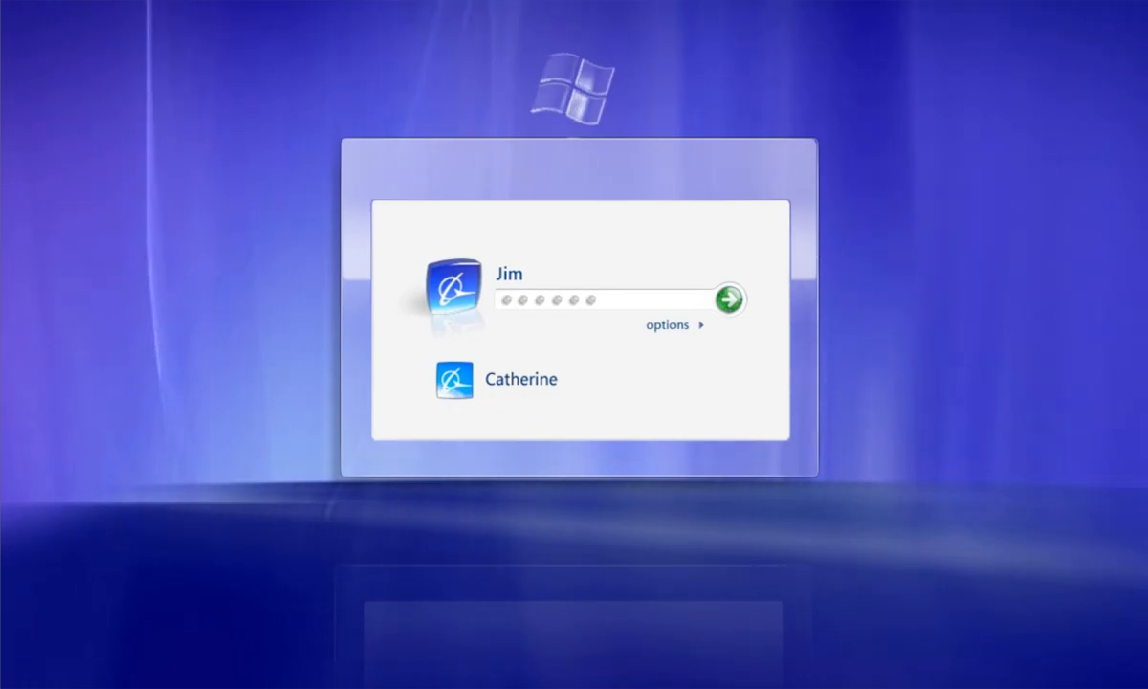
Submit the account password to log in and start loading the desktop
{"action": "key", "text": "Return"}
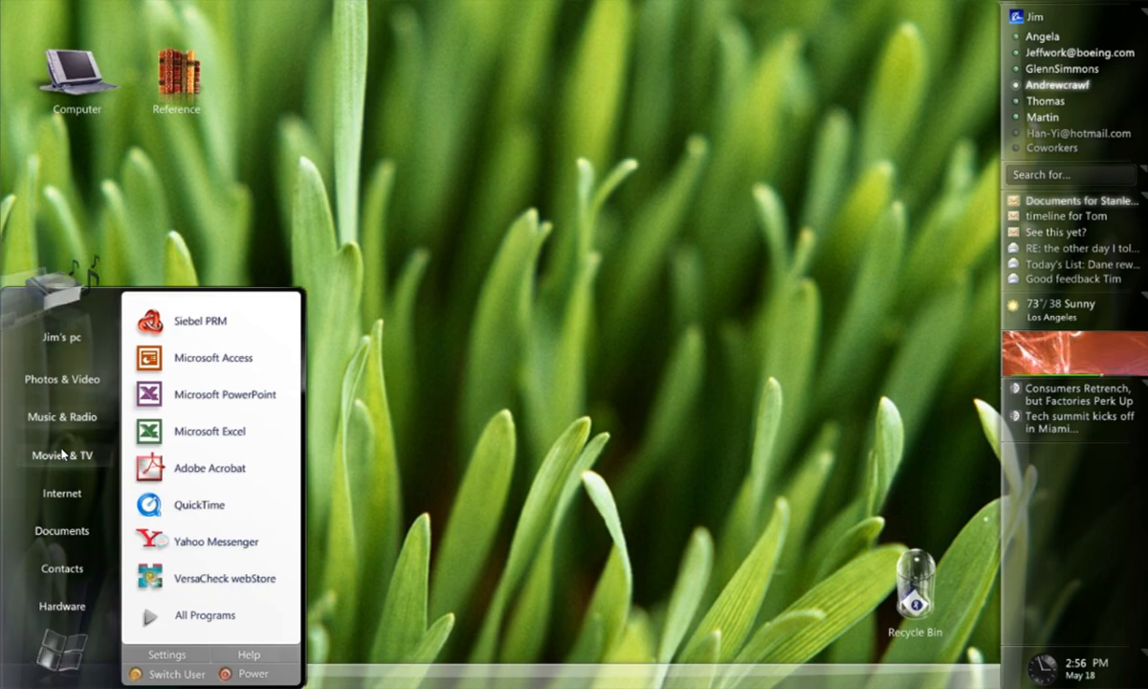
Open Jim's pc storage overview from the Start menu and shrink it to a smaller window
{"action": "left_click", "coordinate": [67, 339]}
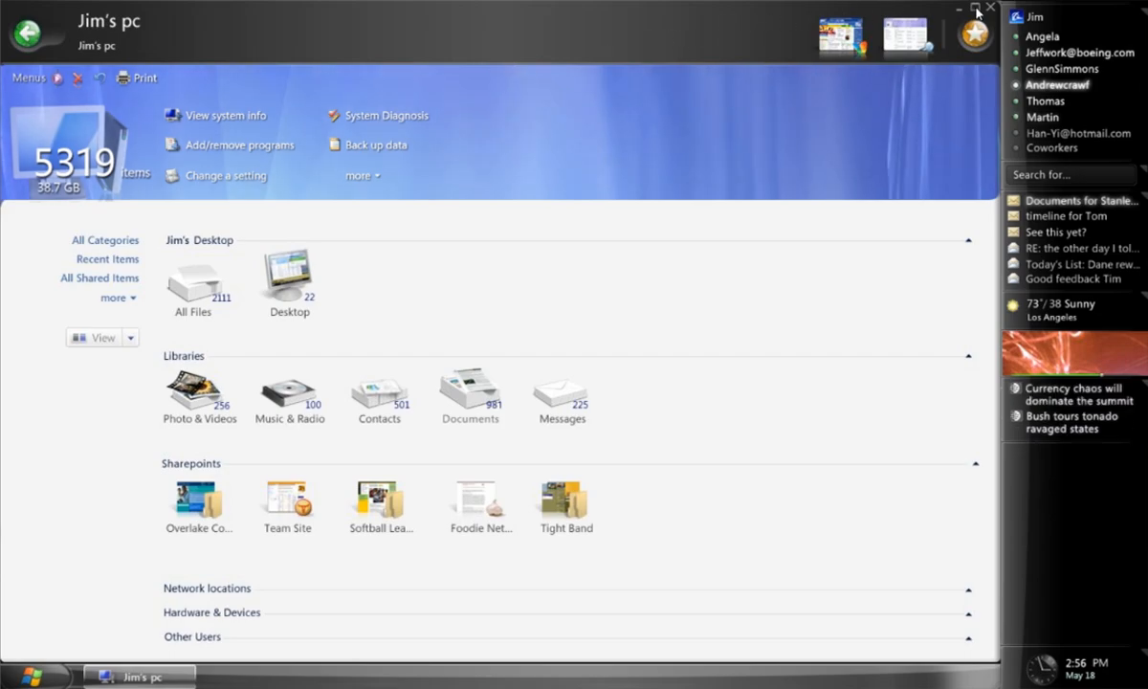
{"action": "left_click", "coordinate": [977, 11]}
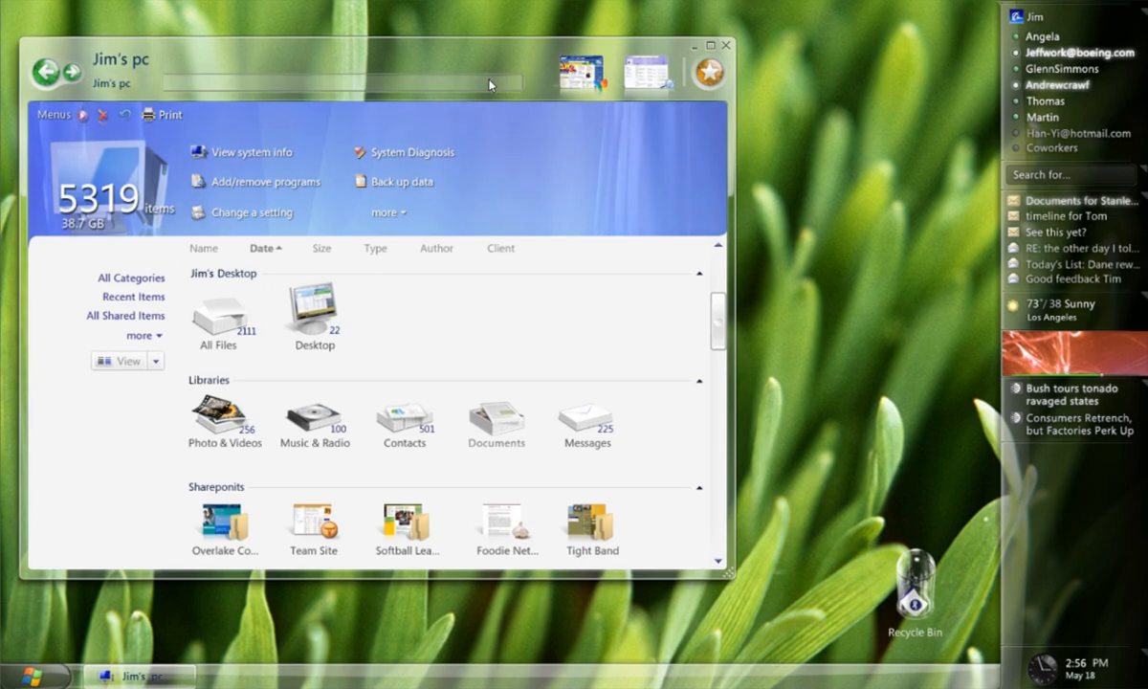
Expand Jim's pc window to full screen, then restore it to a smaller size
{"action": "left_click", "coordinate": [711, 47]}
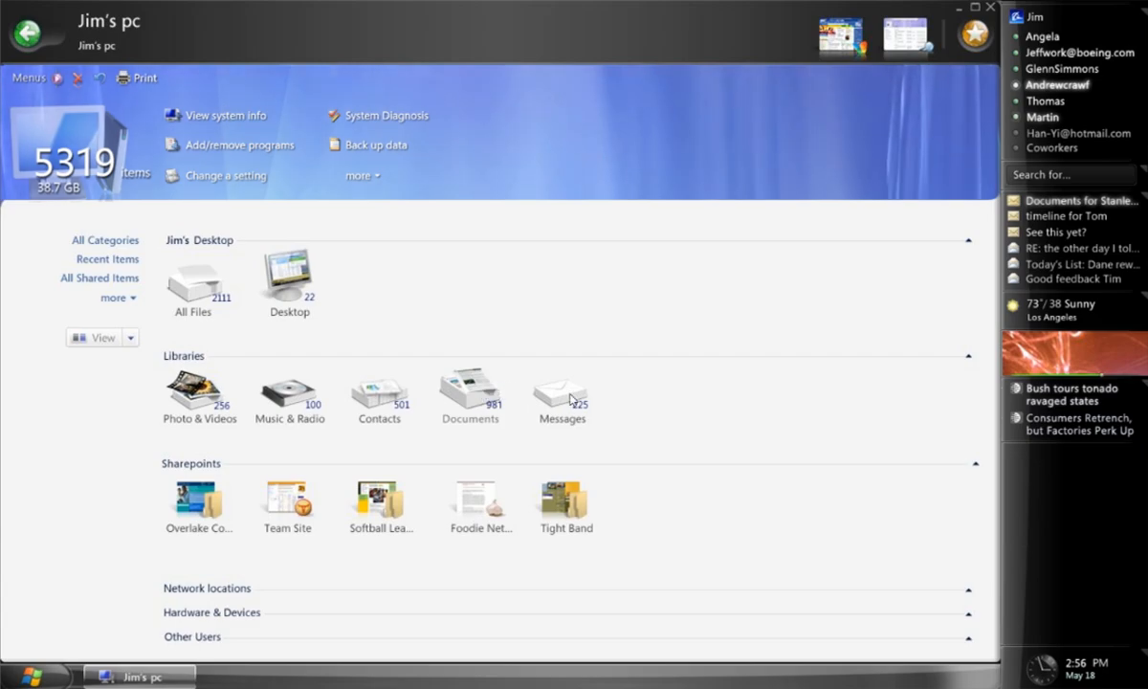
{"action": "double_click", "coordinate": [908, 7]}
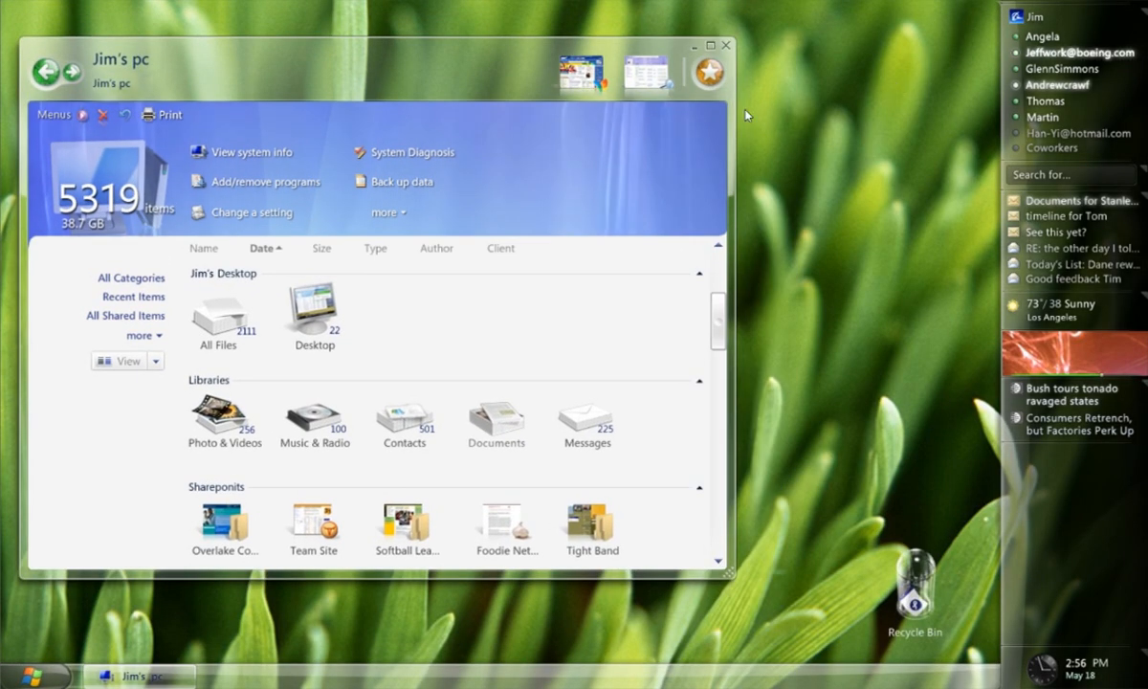
Select the Documents library to see its details, then open it to view files by month
{"action": "left_click", "coordinate": [496, 424]}
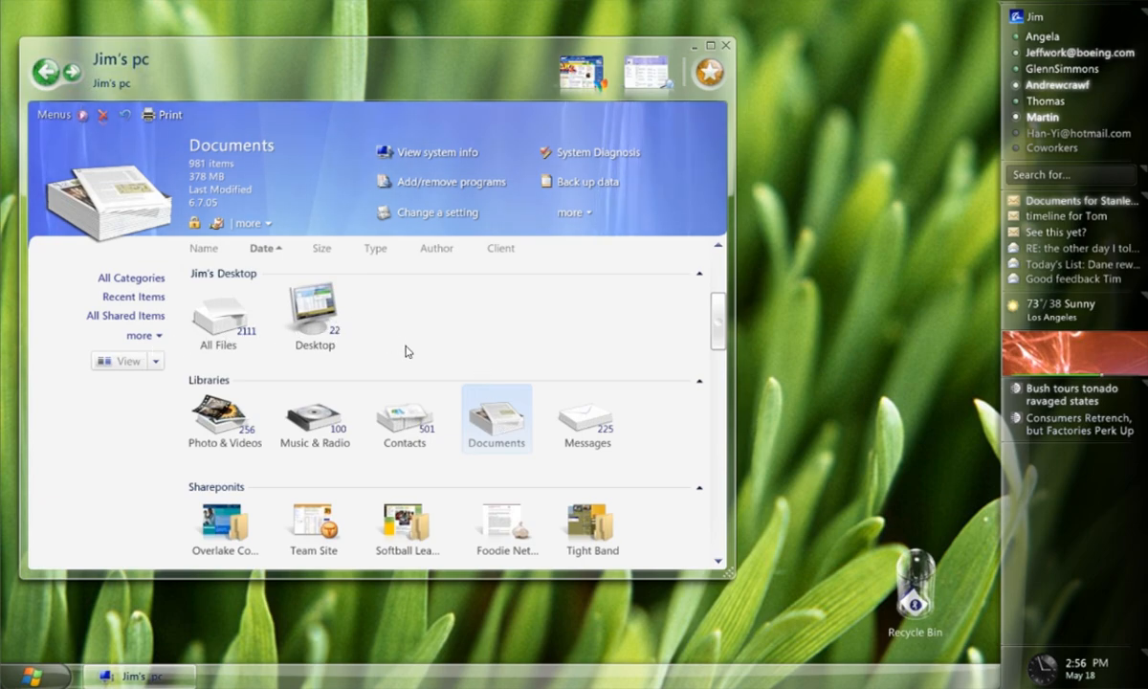
{"action": "double_click", "coordinate": [483, 413]}
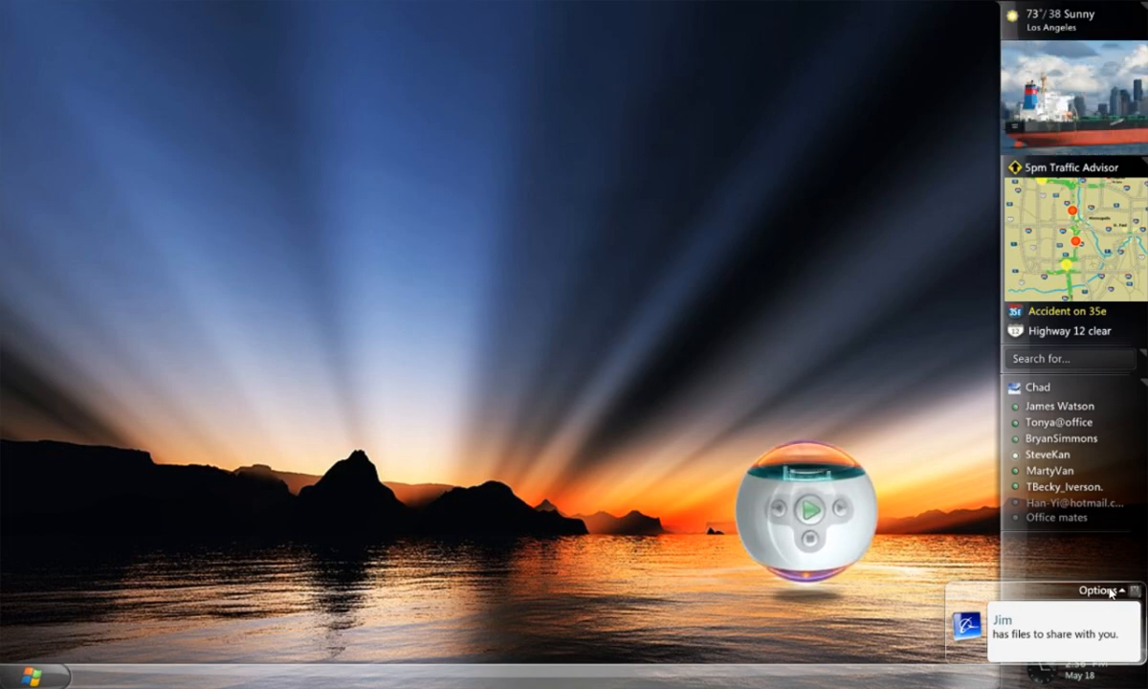
{"action": "left_click", "coordinate": [1115, 627]}
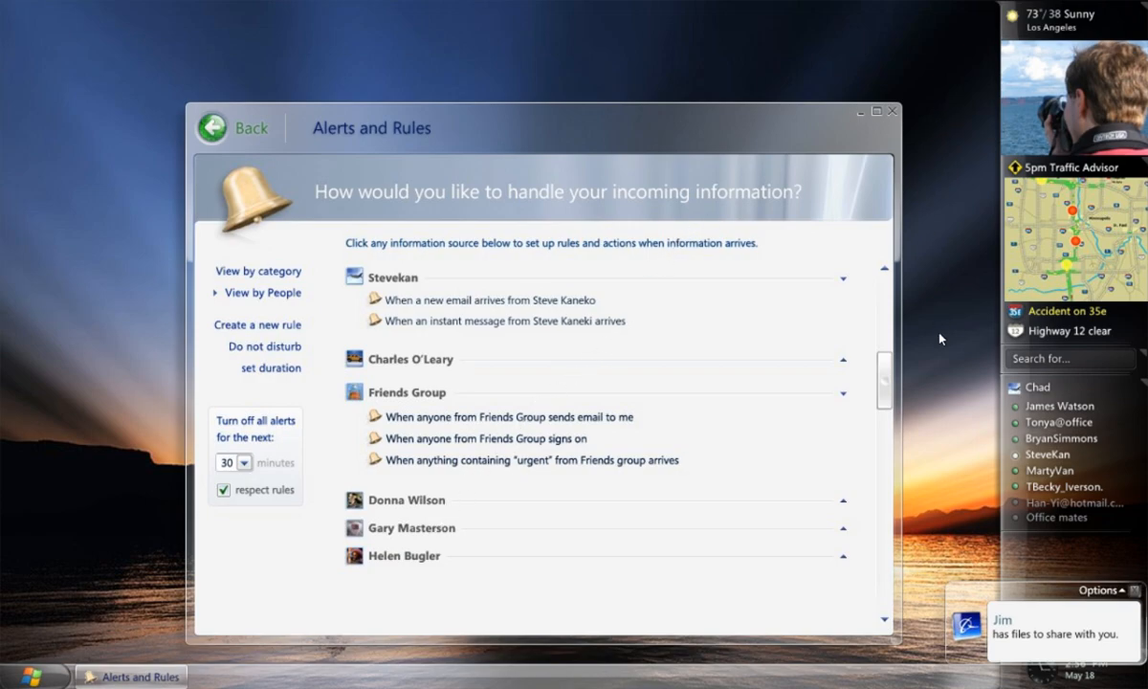
Open the Shared Documents window showing files shared from Stevekan pc
{"action": "left_click", "coordinate": [1052, 627]}
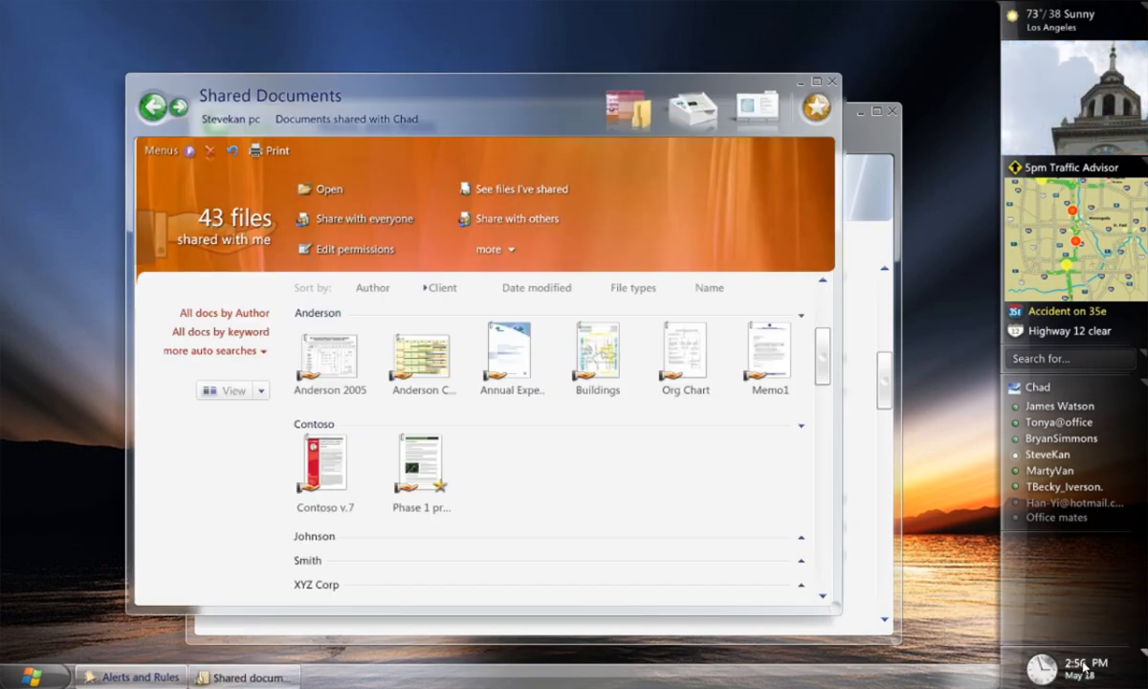